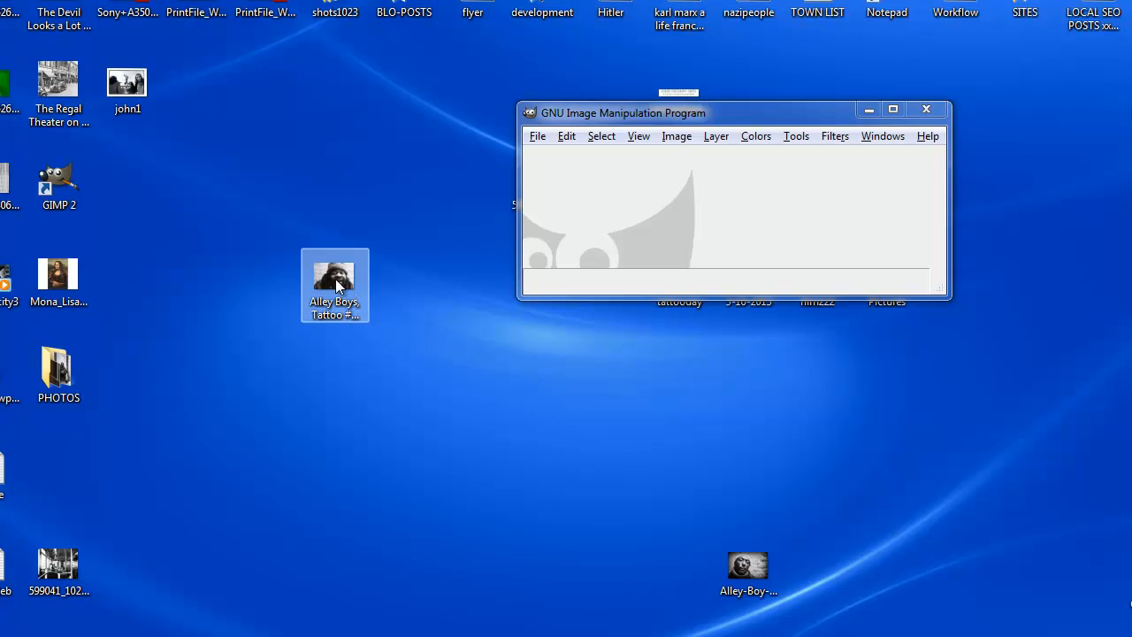
# Open the "Alley Boys, Tattoo #Chicago 2013" photo from the desktop in GIMP and reposition its window to show the whole image width.
pyautogui.moveTo(338, 288); pyautogui.dragTo(646, 212)
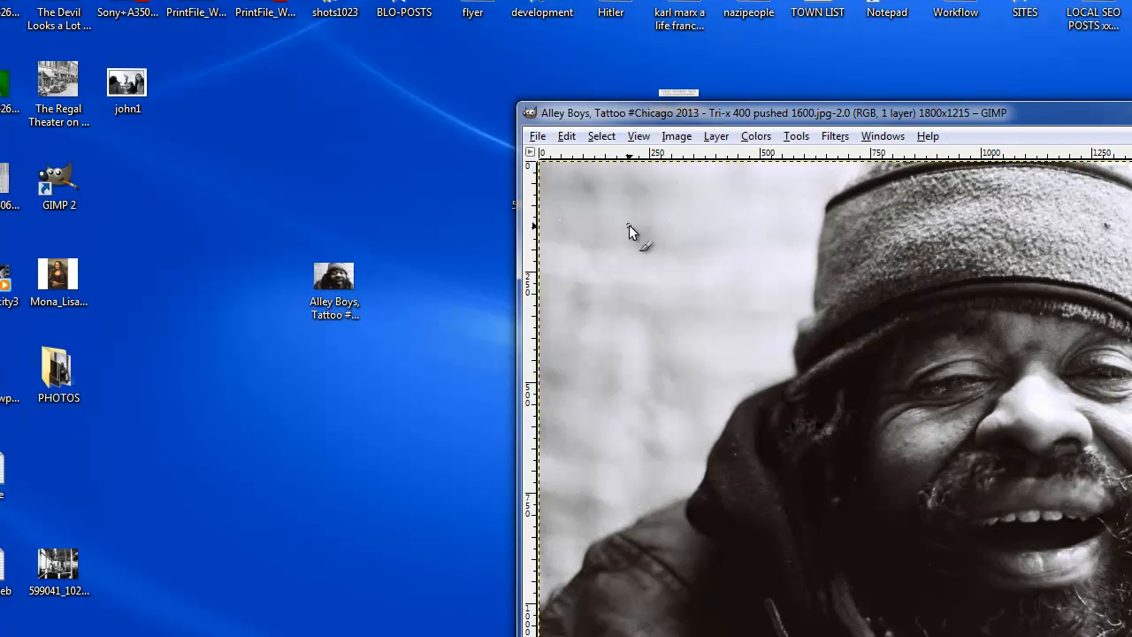
pyautogui.moveTo(863, 112); pyautogui.dragTo(489, 65)
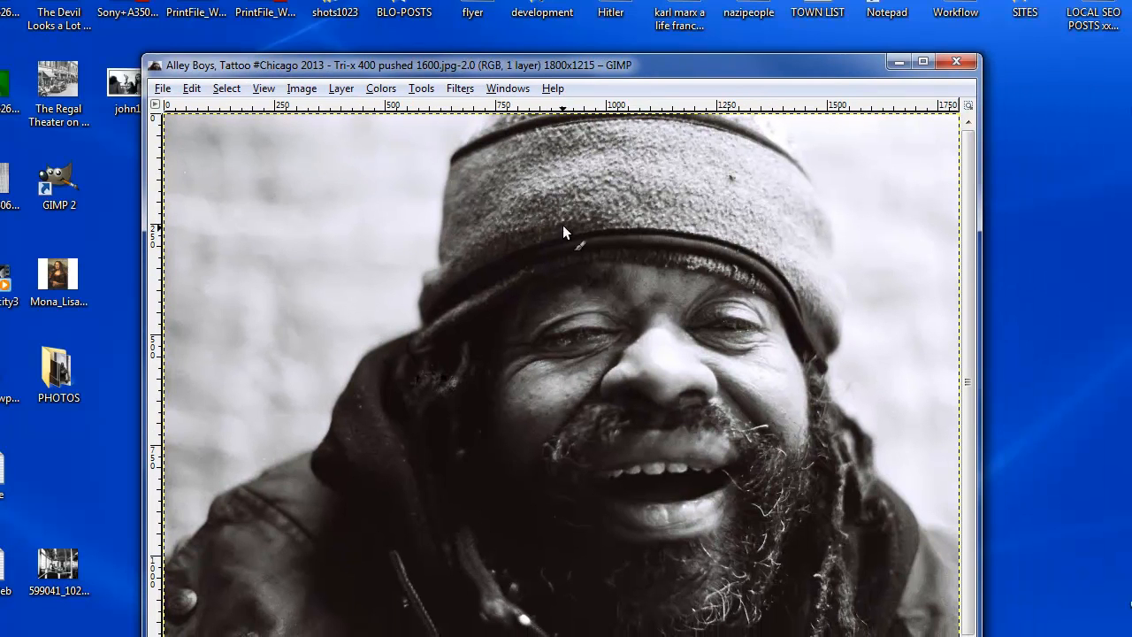
# Scale the image down proportionally to 800 × 540 pixels.
pyautogui.click(302, 89)
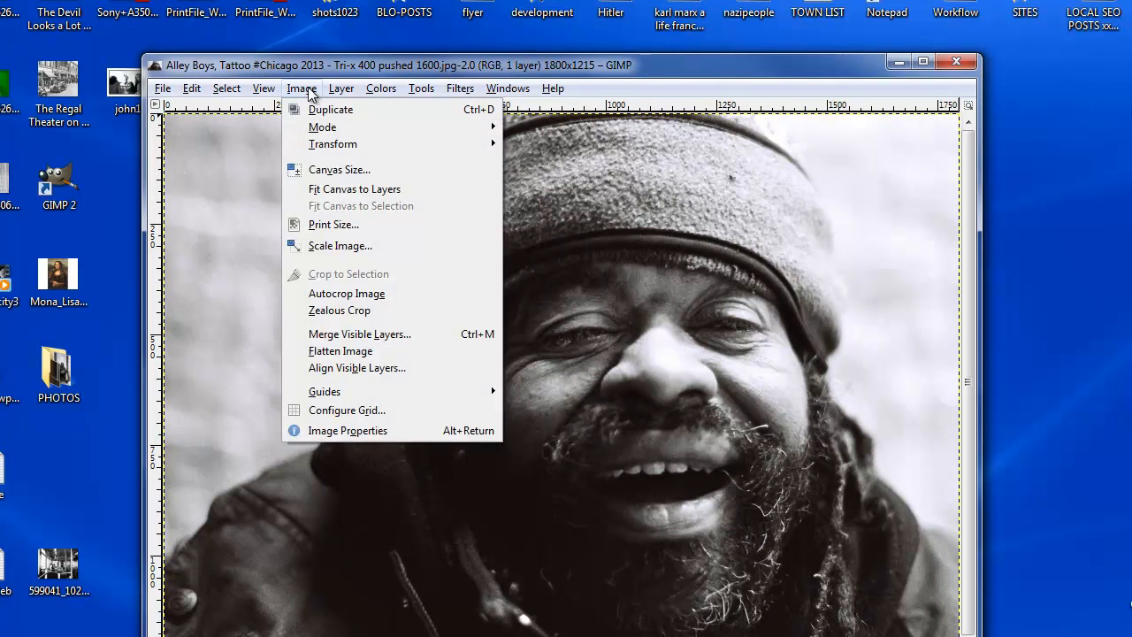
pyautogui.click(354, 246)
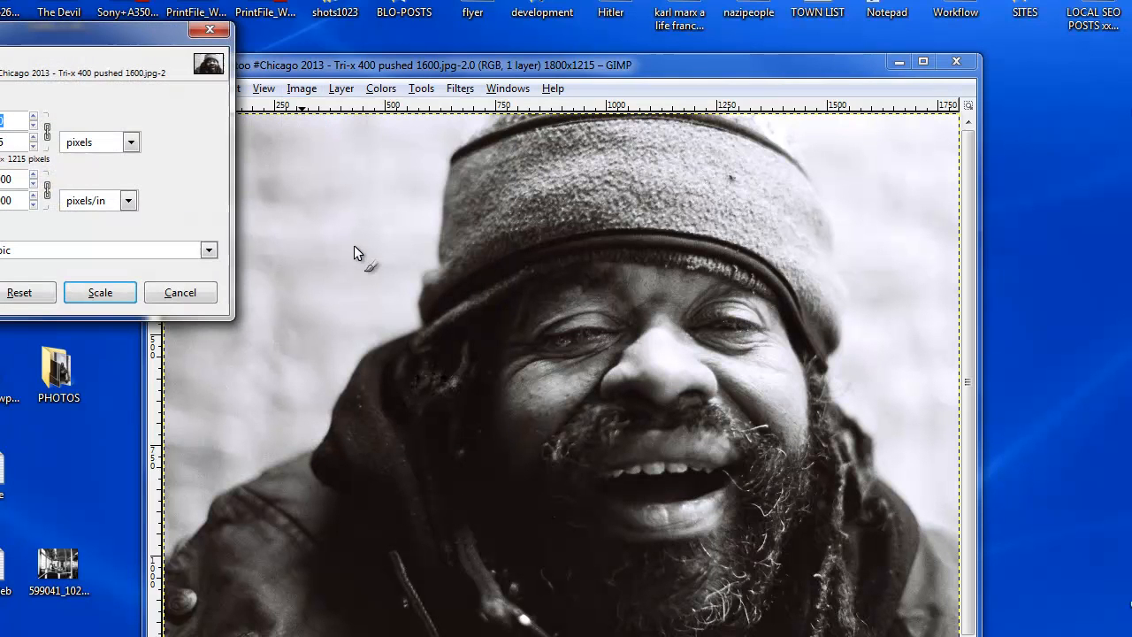
pyautogui.moveTo(155, 39); pyautogui.dragTo(597, 161)
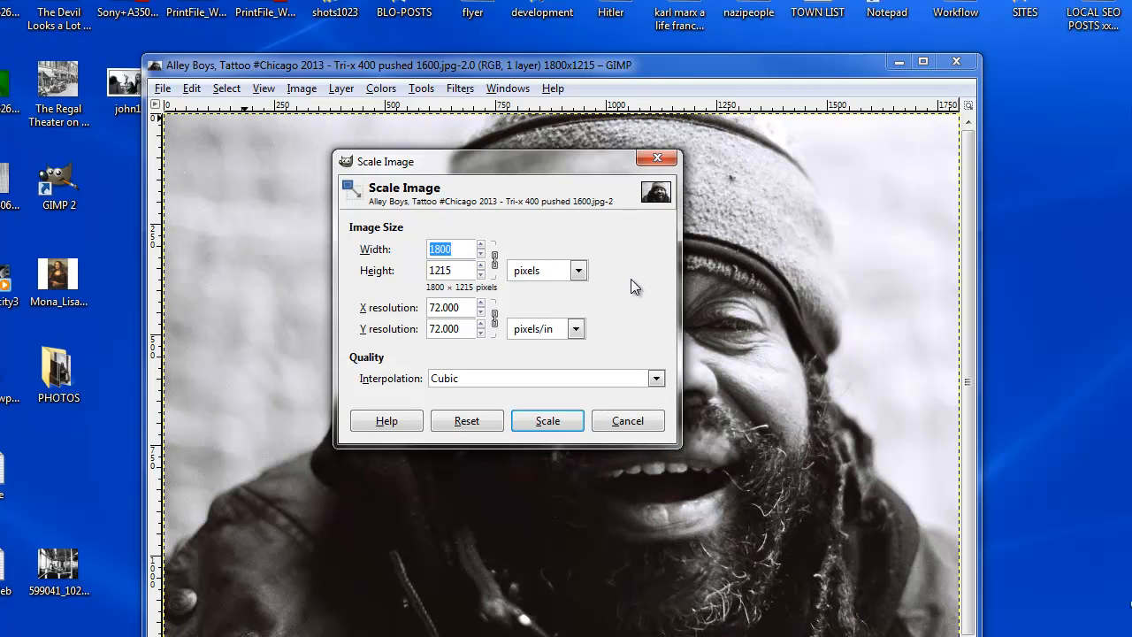
pyautogui.click(481, 254)
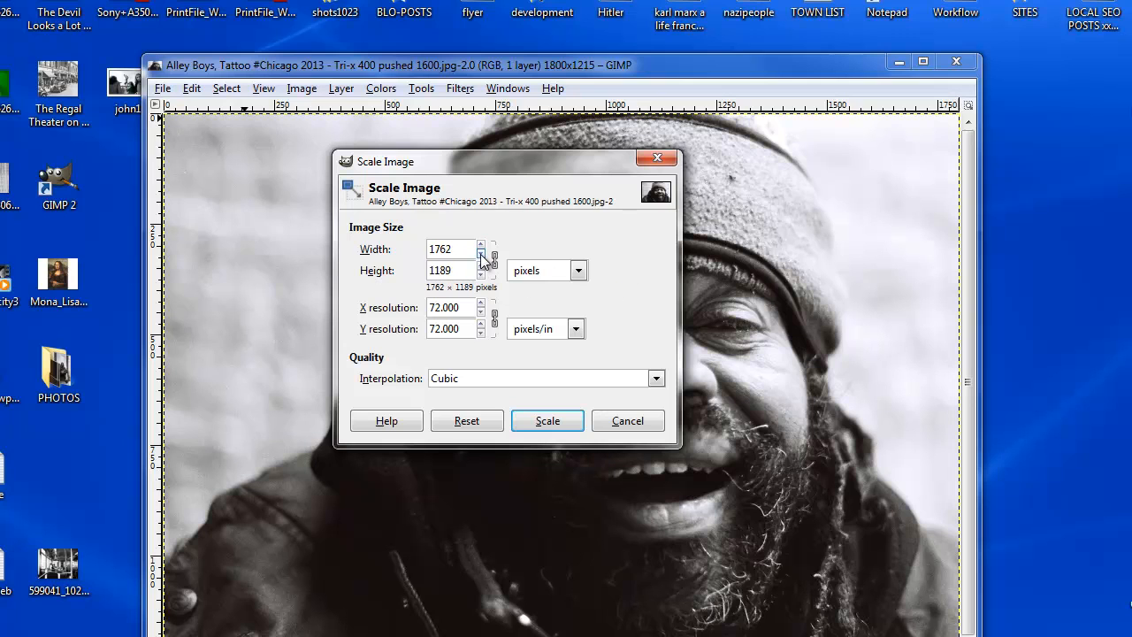
pyautogui.moveTo(481, 255); pyautogui.dragTo(482, 245)
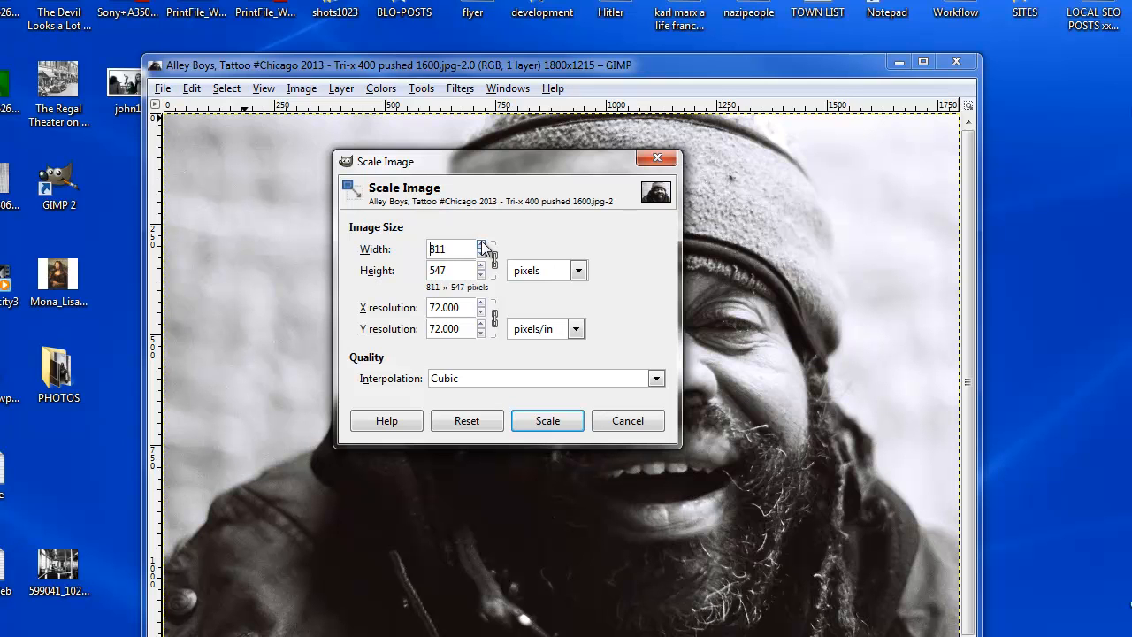
pyautogui.click(482, 255)
pyautogui.click(482, 254)
pyautogui.click(482, 254)
pyautogui.click(482, 254)
pyautogui.click(482, 254)
pyautogui.click(482, 255)
pyautogui.click(547, 421)
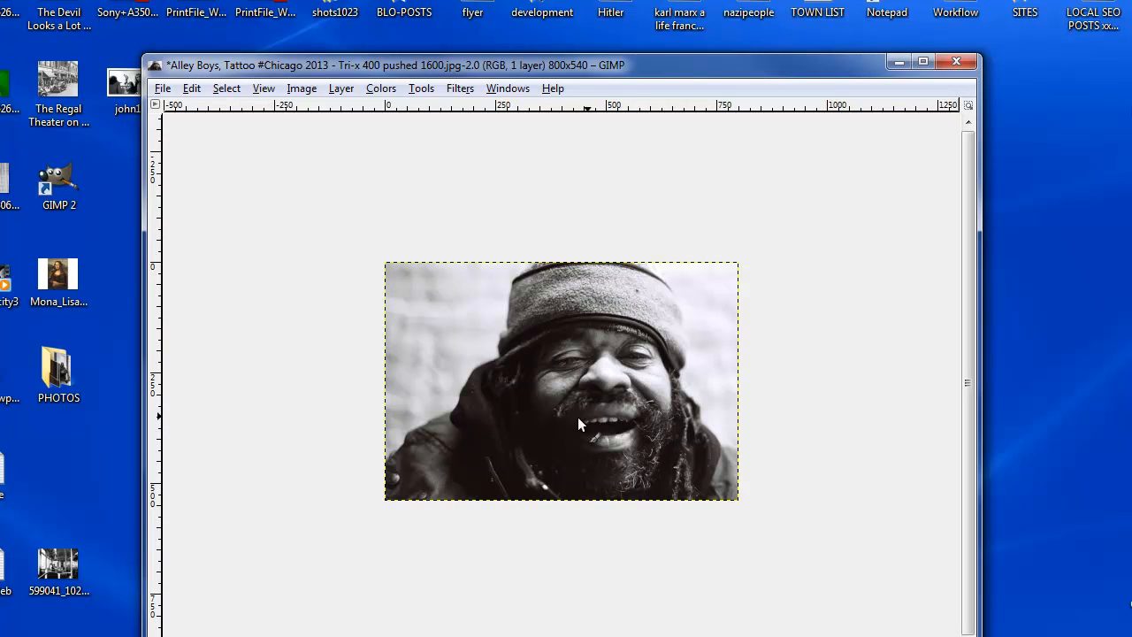
# Save the resized photo over its original file as a JPEG at quality 100 and close the image.
pyautogui.click(163, 89)
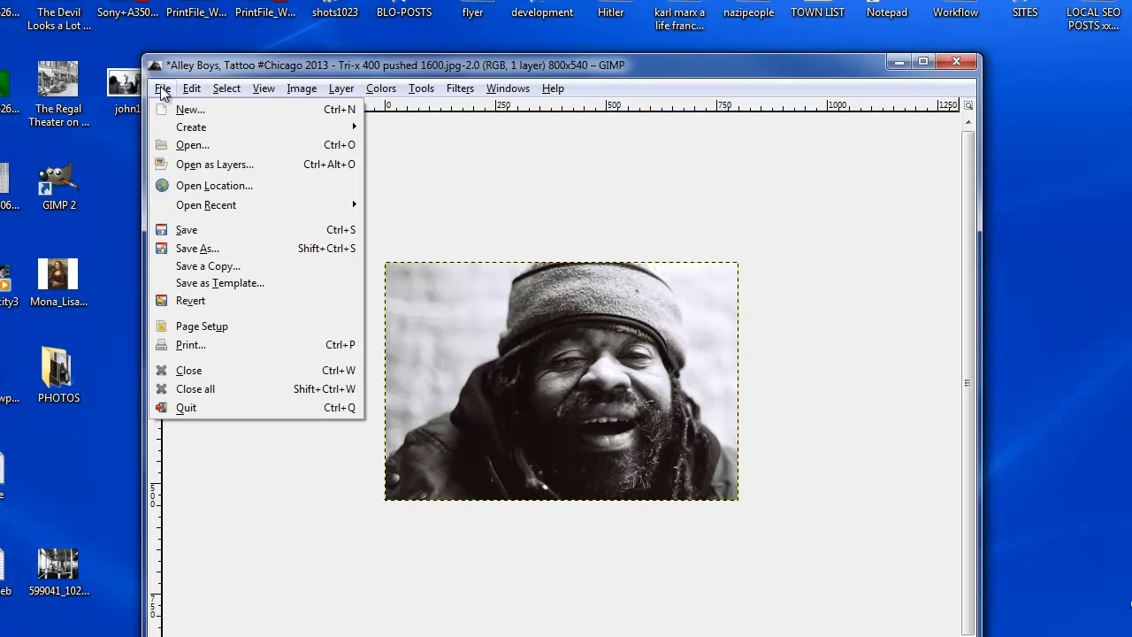
pyautogui.click(219, 230)
pyautogui.moveTo(85, 51); pyautogui.dragTo(492, 164)
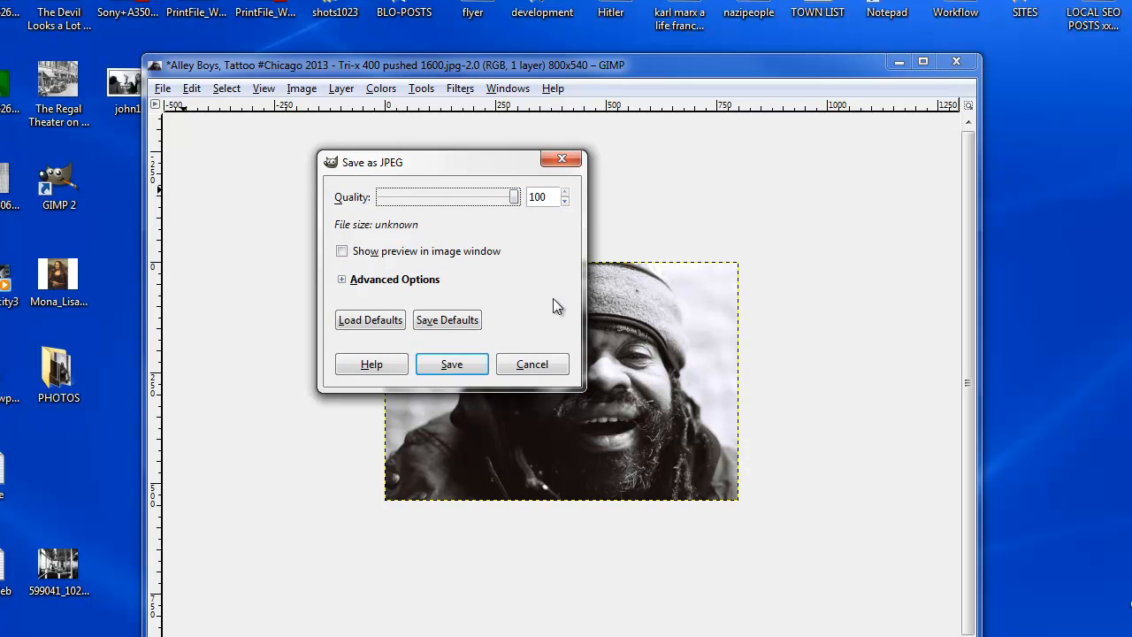
pyautogui.click(466, 362)
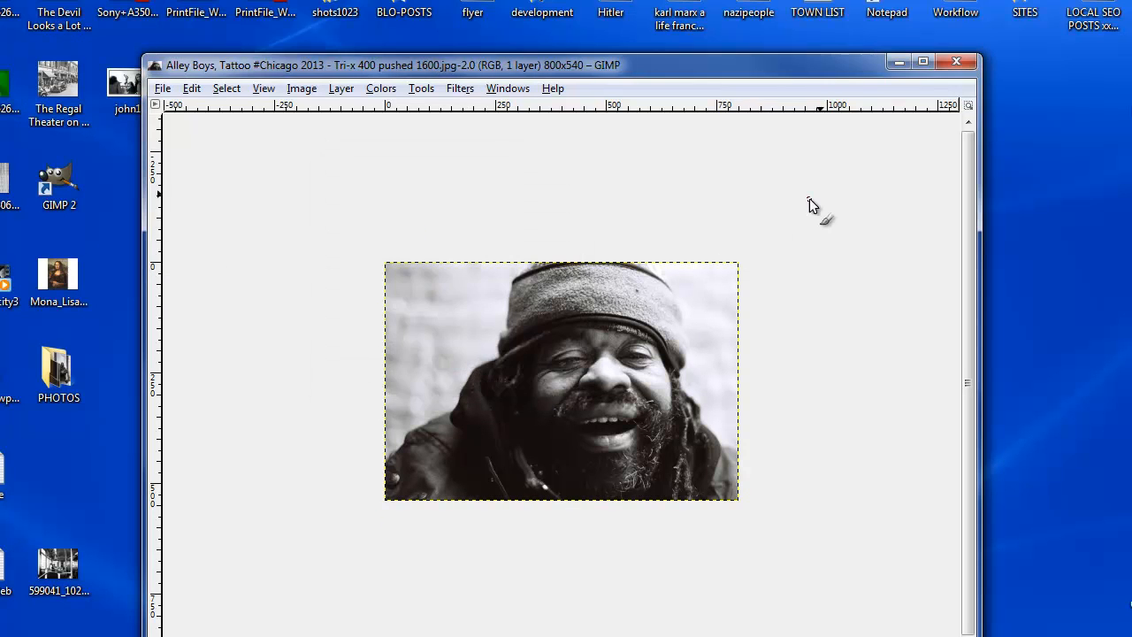
pyautogui.click(952, 62)
pyautogui.moveTo(426, 63); pyautogui.dragTo(1004, 95)
# Move the resized photo's icon to a free spot higher up on the desktop.
pyautogui.click(334, 282)
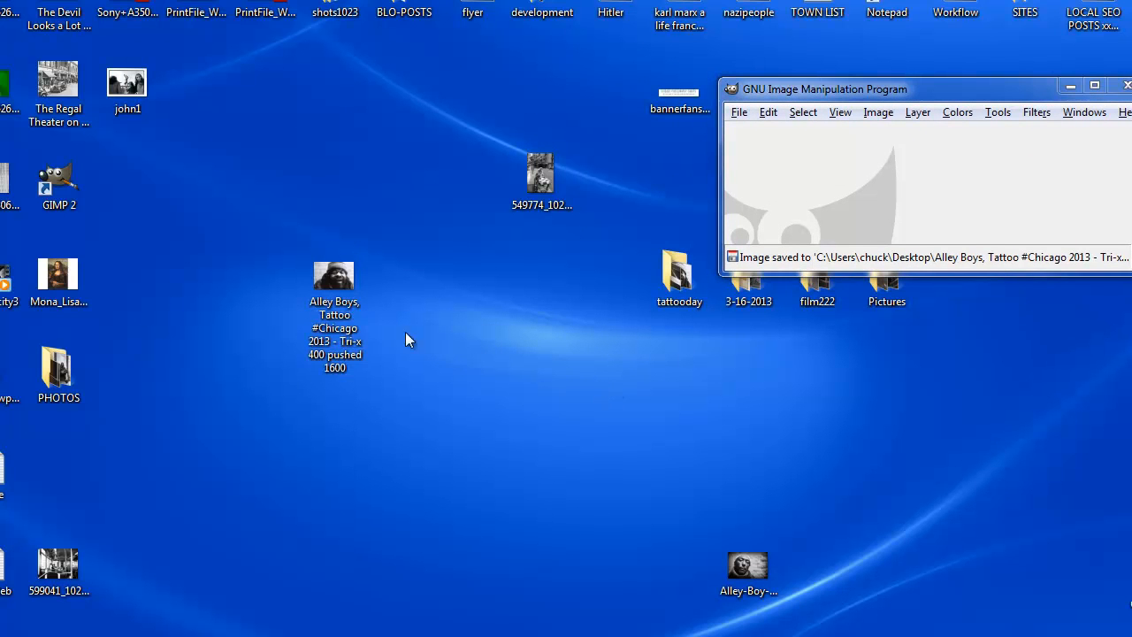
pyautogui.moveTo(353, 288); pyautogui.dragTo(491, 407)
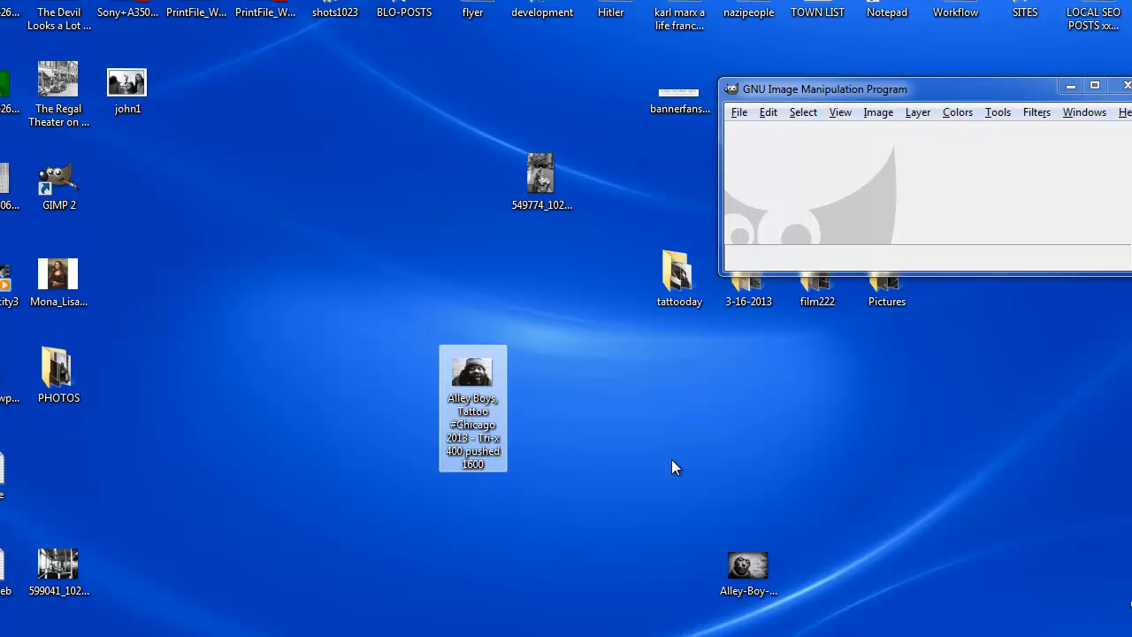
pyautogui.click(597, 417)
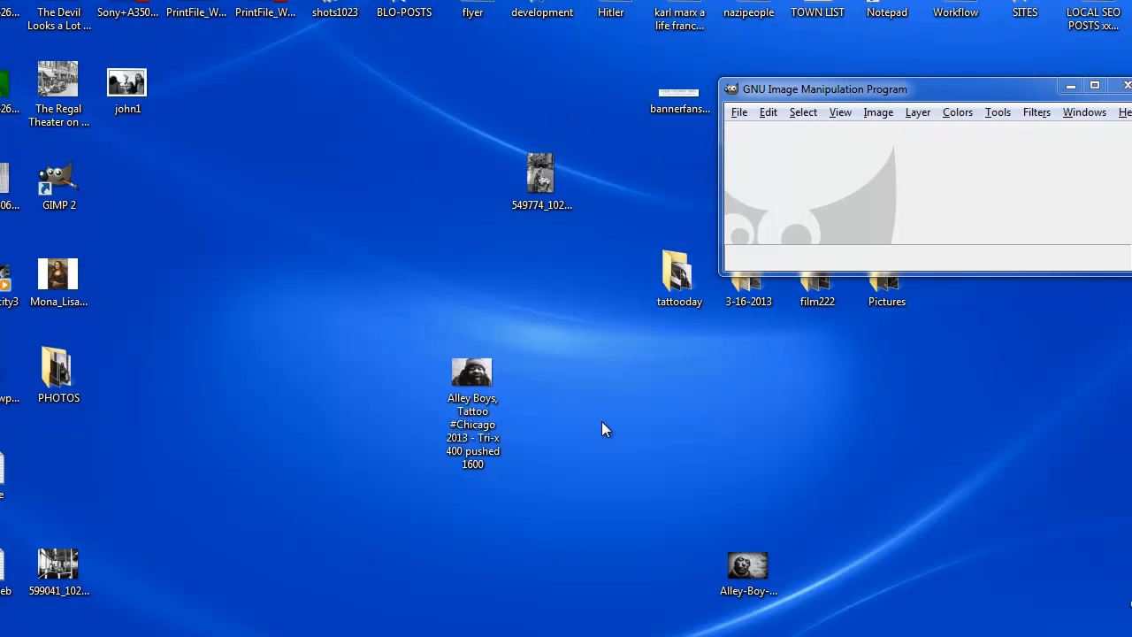
pyautogui.rightClick(468, 393)
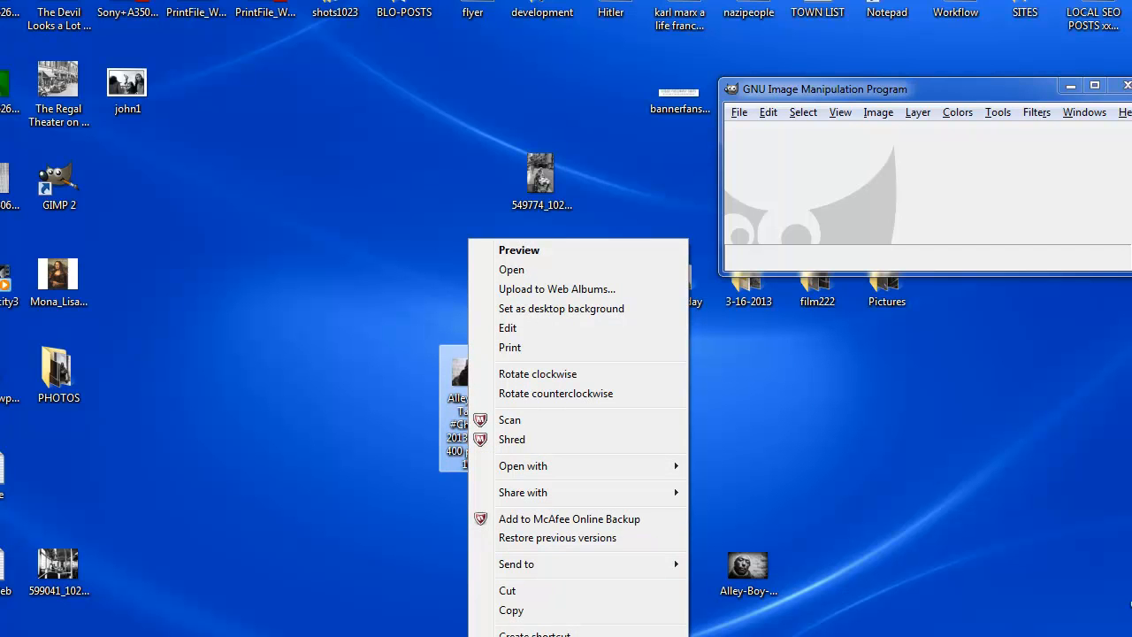
pyautogui.click(308, 448)
pyautogui.moveTo(458, 388); pyautogui.dragTo(371, 119)
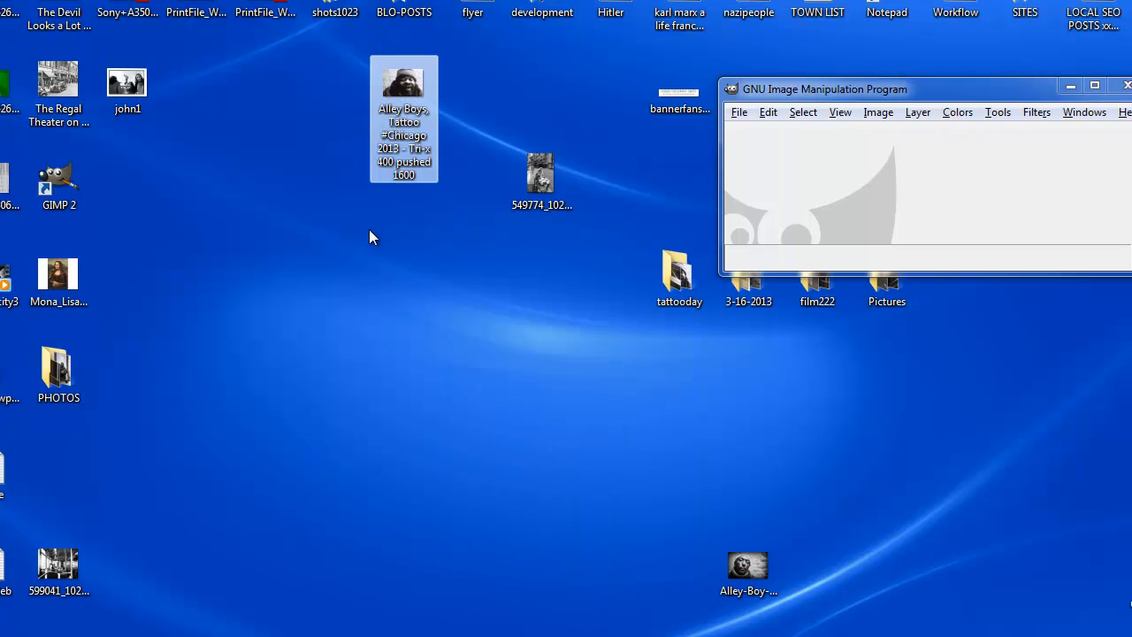
# In the photo's file properties, set the Title detail to "Chicago street photography".
pyautogui.rightClick(392, 92)
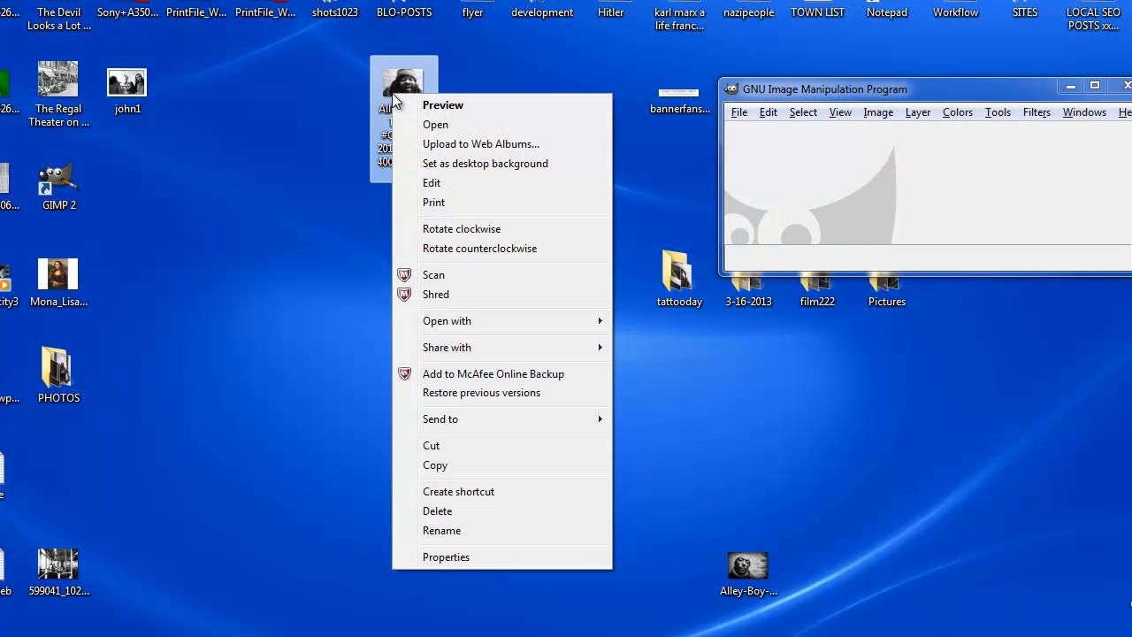
pyautogui.click(479, 556)
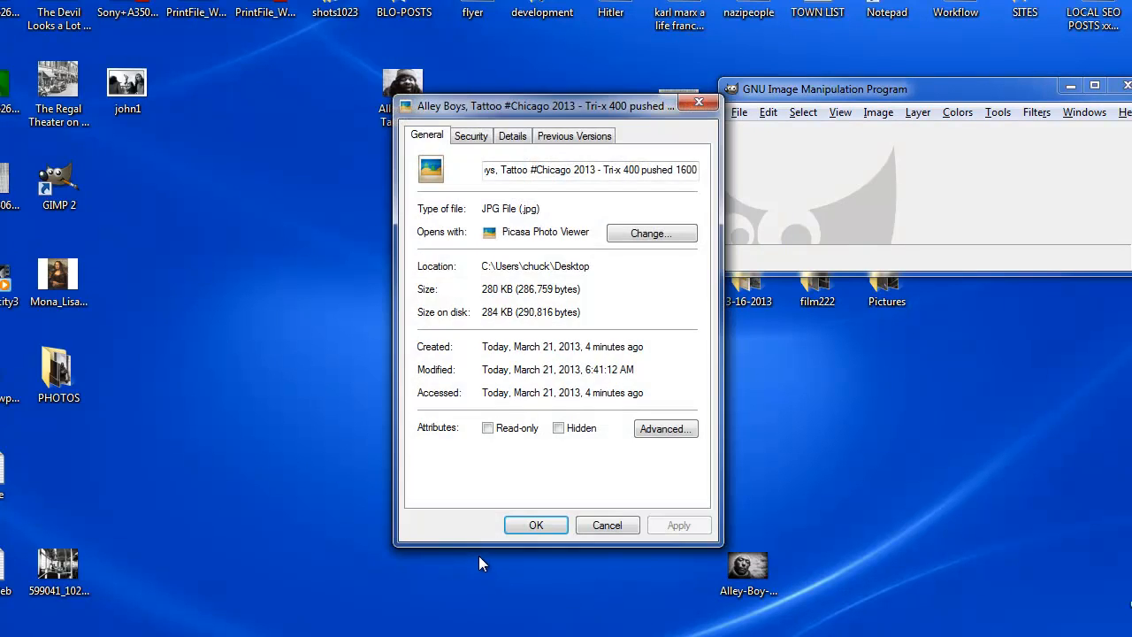
pyautogui.click(511, 138)
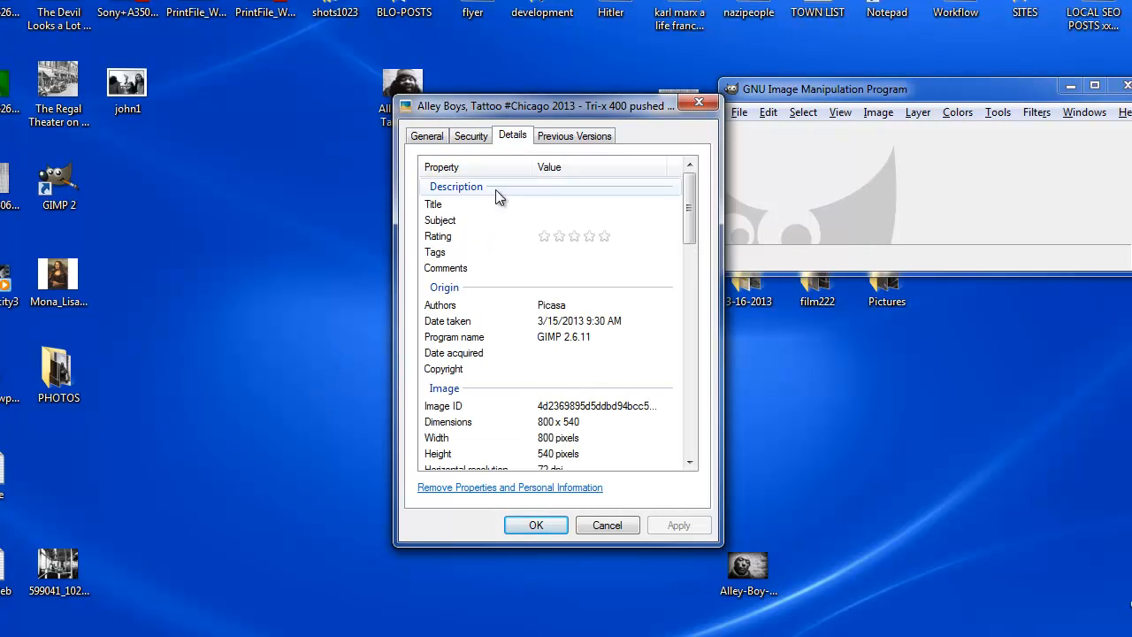
pyautogui.click(585, 205)
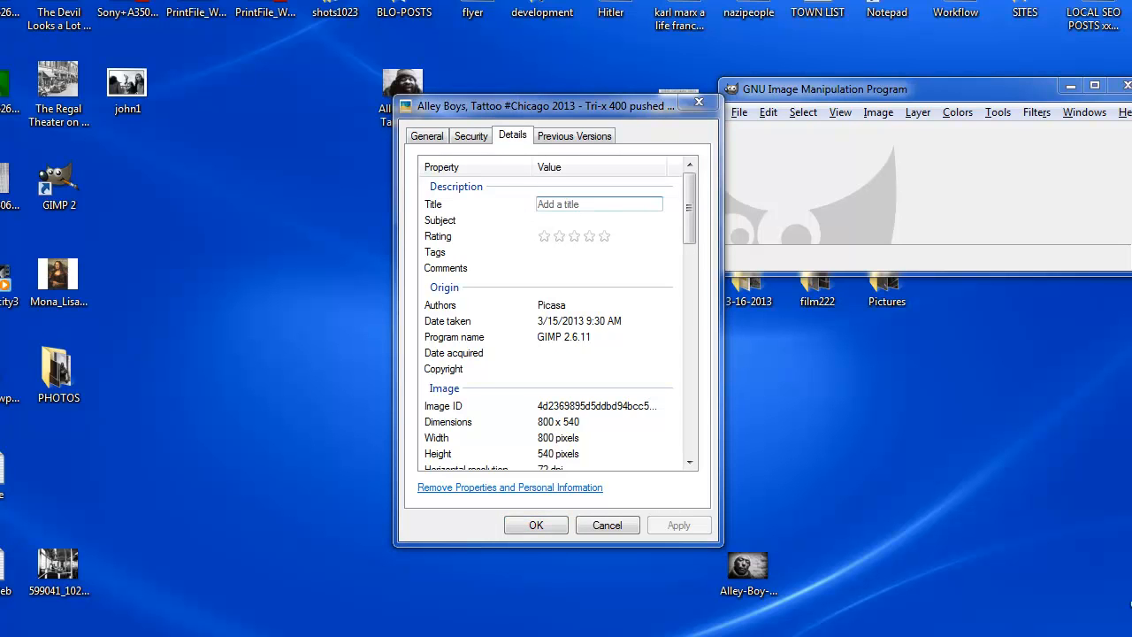
pyautogui.click(588, 204)
pyautogui.rightClick(587, 205)
pyautogui.click(639, 281)
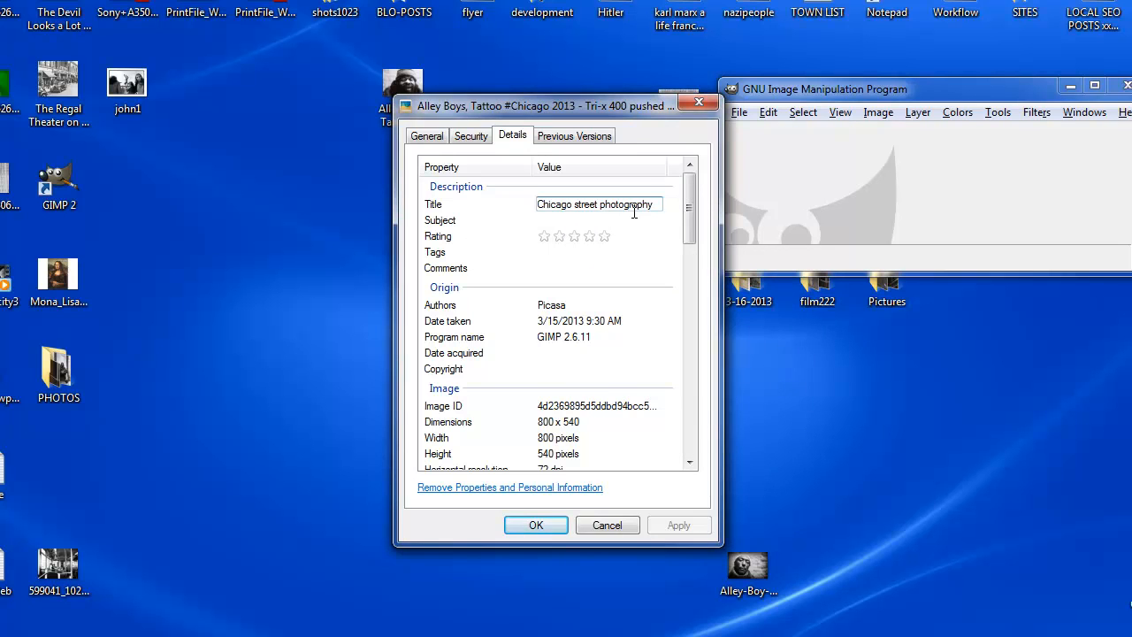
# Set the Subject detail to "Alley Boys, Tattoo Chicago 2013" and apply the file properties.
pyautogui.click(632, 221)
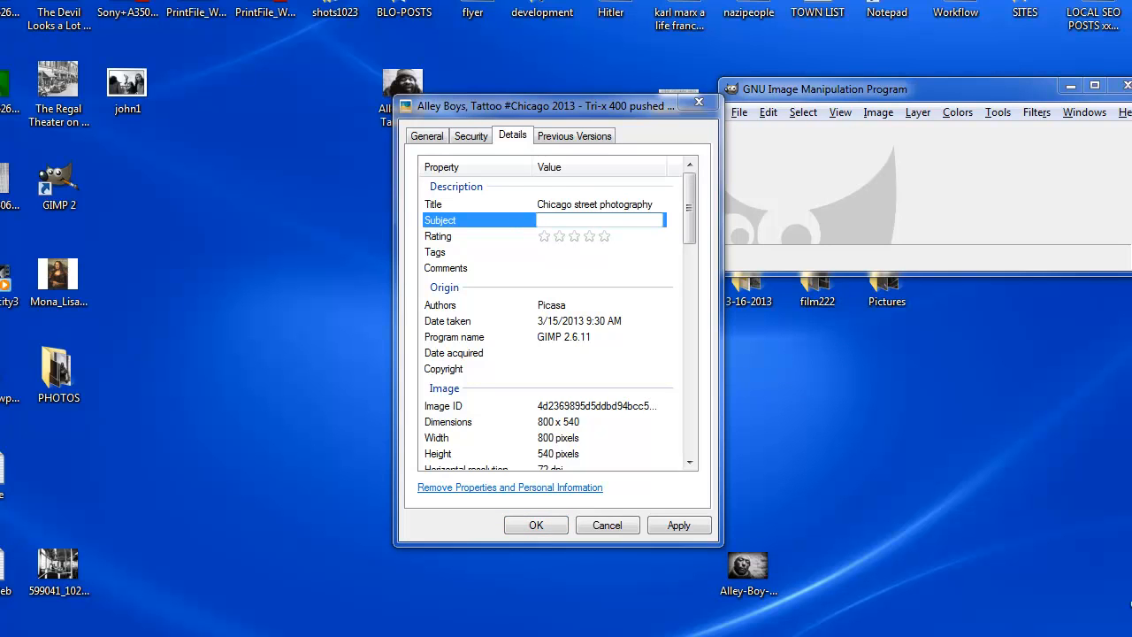
pyautogui.click(586, 218)
pyautogui.rightClick(584, 216)
pyautogui.click(627, 294)
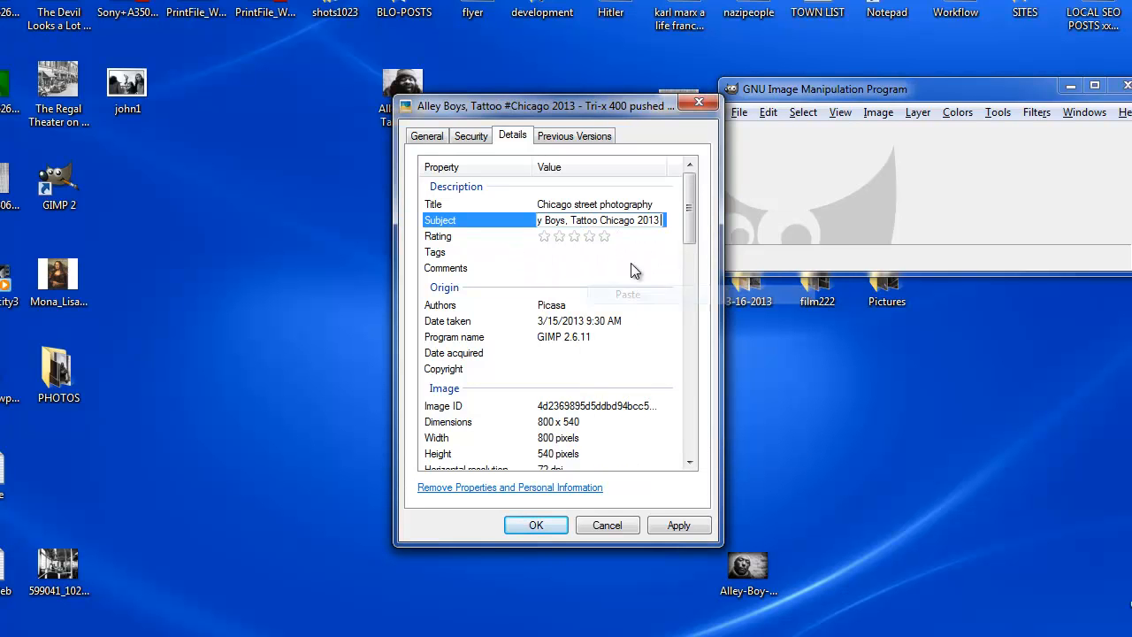
pyautogui.moveTo(690, 201)
pyautogui.mouseDown()
pyautogui.moveTo(690, 220)
pyautogui.moveTo(693, 189)
pyautogui.mouseUp()
pyautogui.click(686, 527)
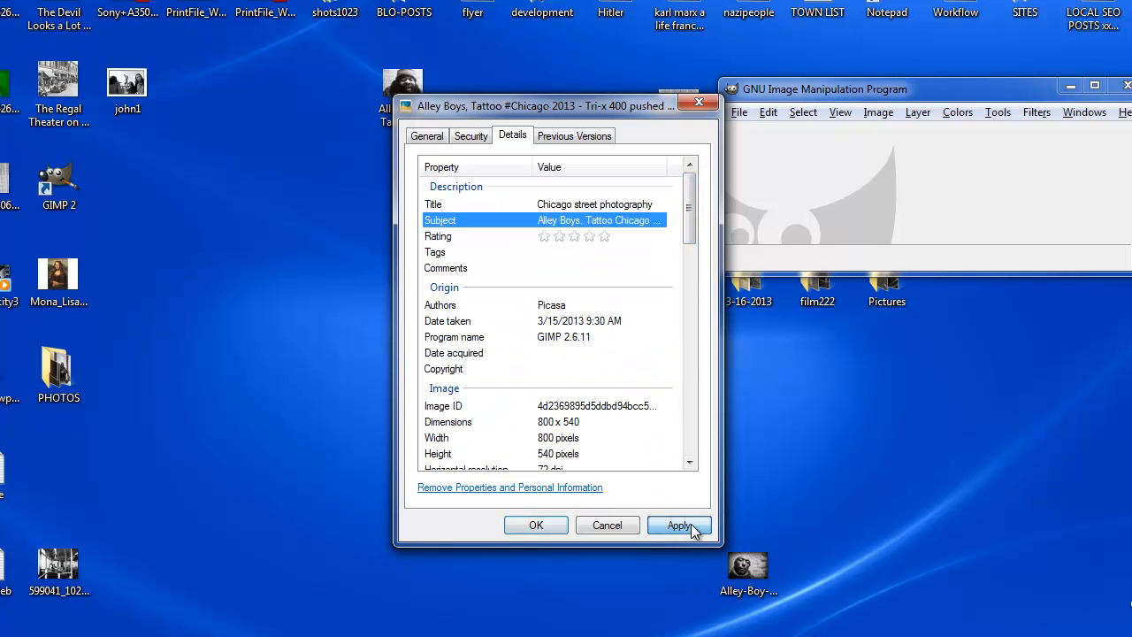
pyautogui.click(522, 528)
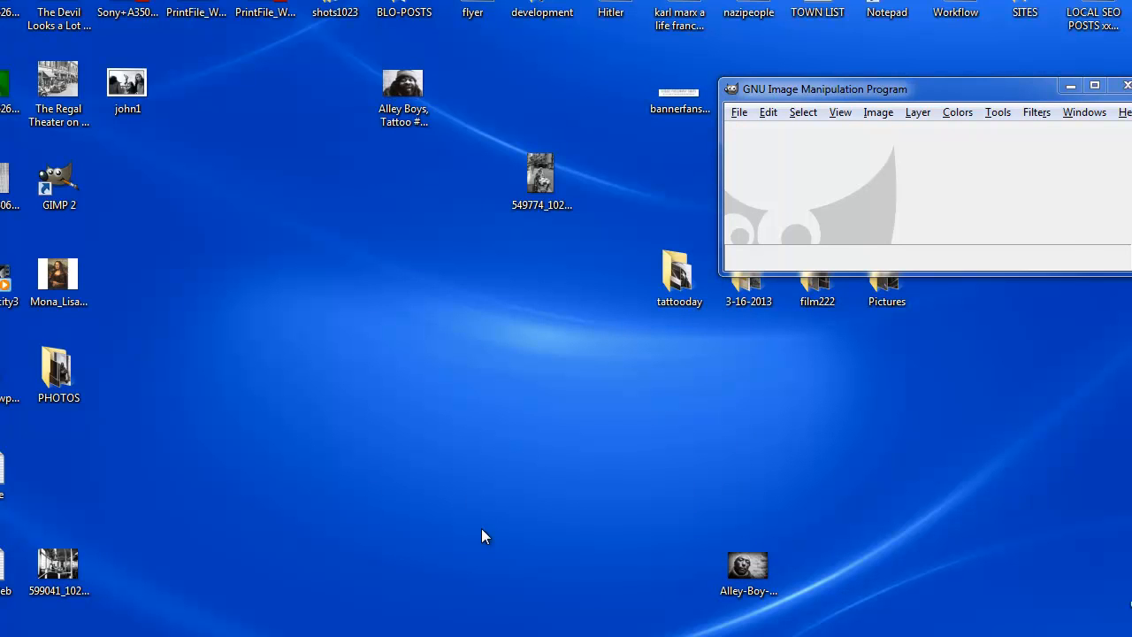
# Switch to the new WordPress post in Firefox and upload the "Alley Boys, Tattoo" photo from the desktop as media.
pyautogui.moveTo(404, 134); pyautogui.dragTo(473, 327)
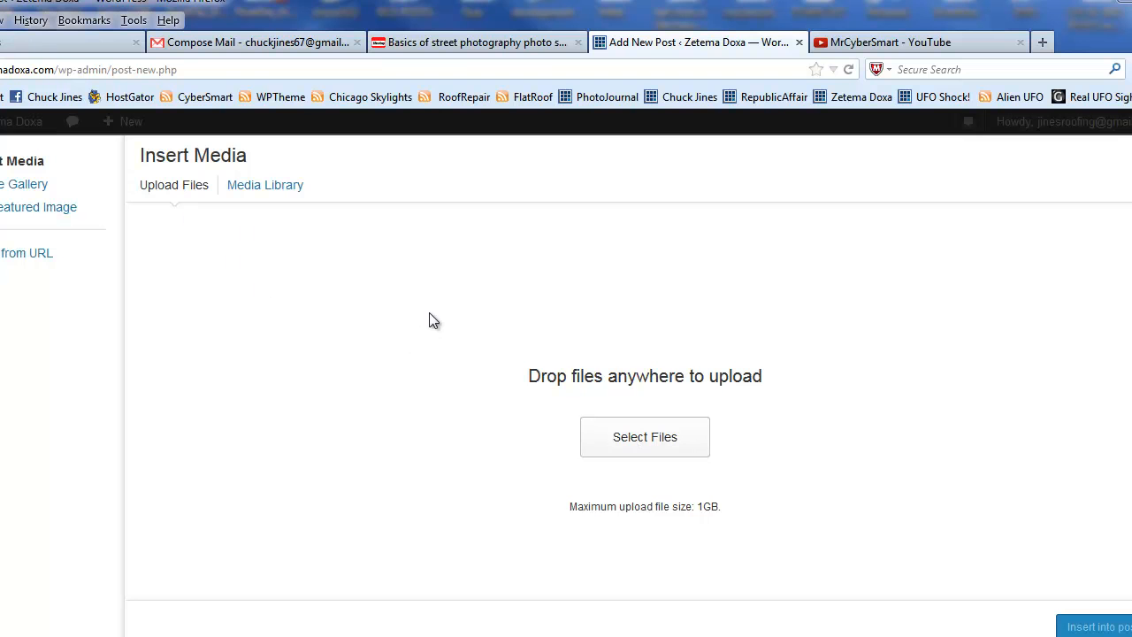
pyautogui.click(608, 430)
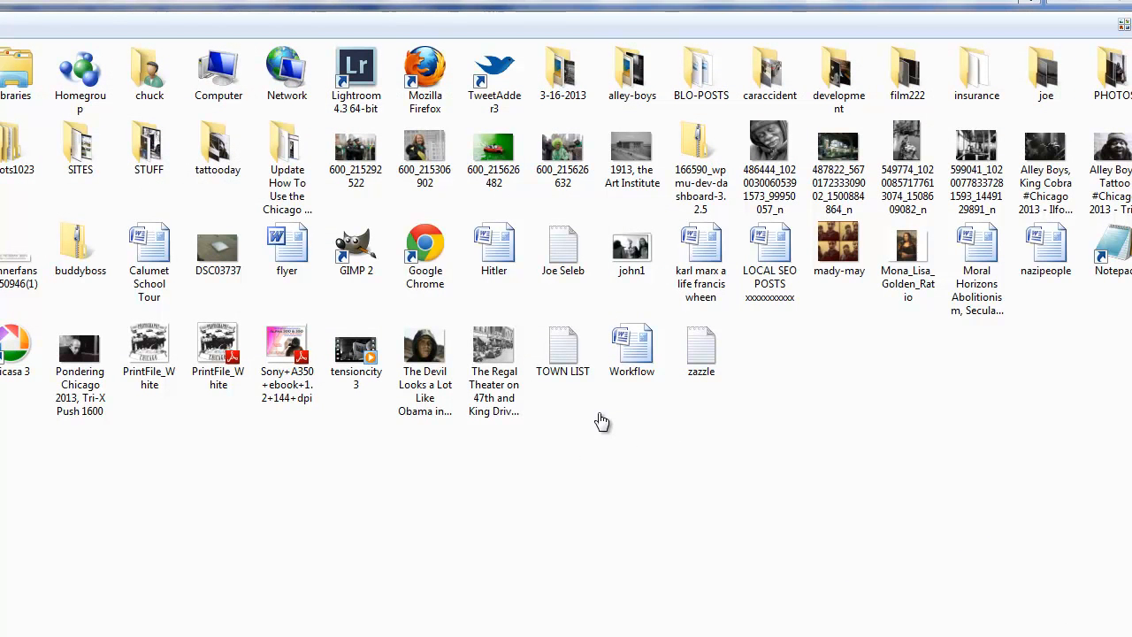
pyautogui.click(1113, 172)
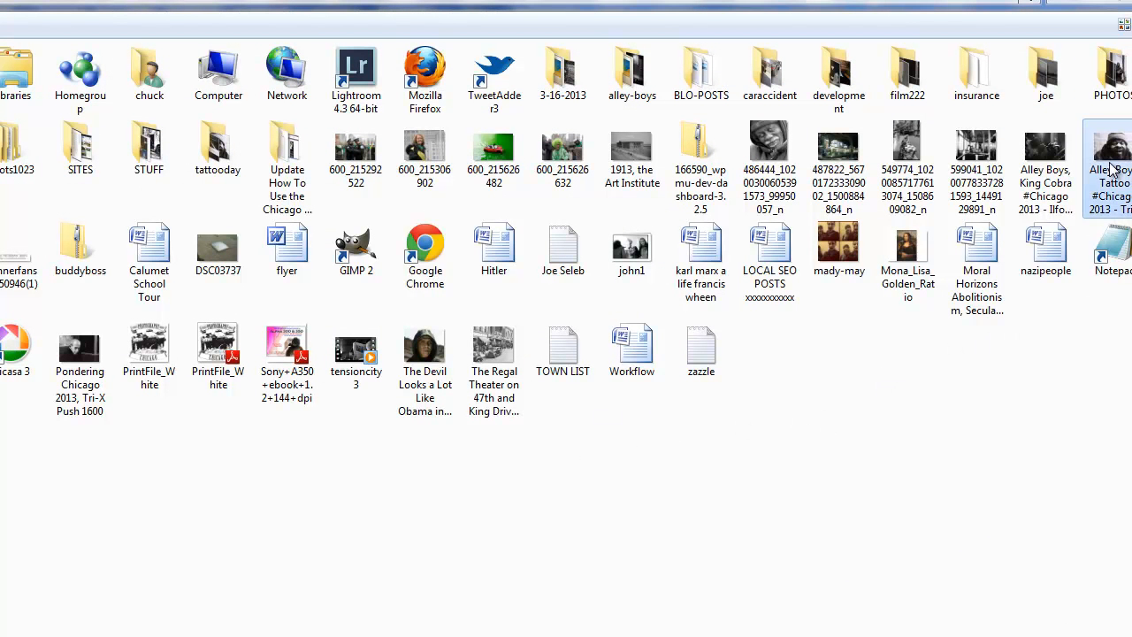
pyautogui.press('Return')
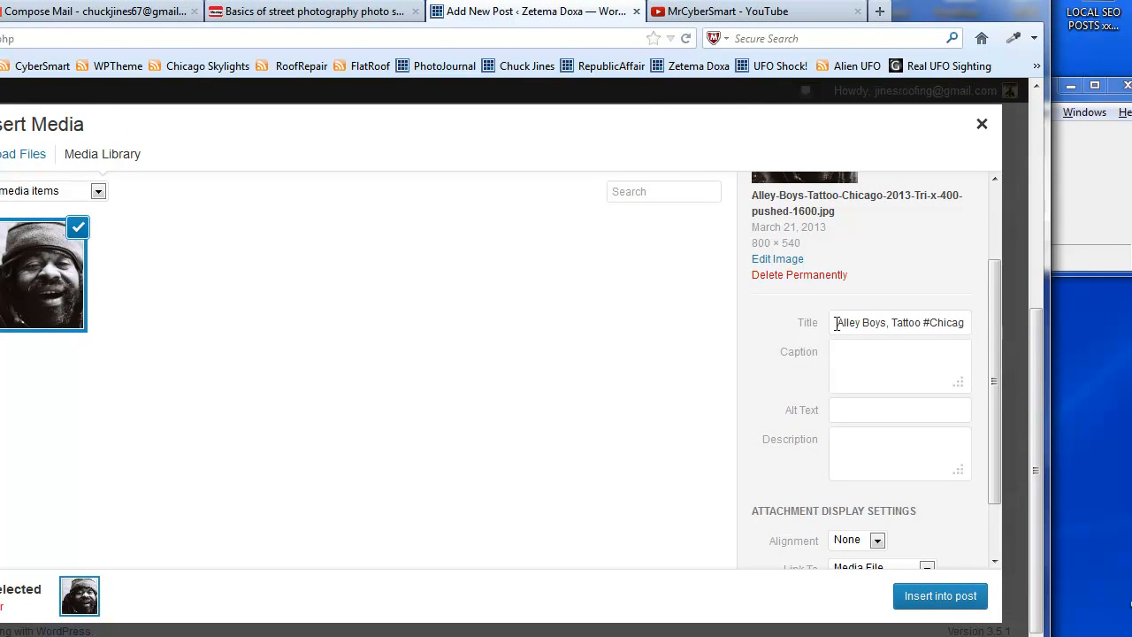
# Remove the # before "Chicago" from the uploaded image's title.
pyautogui.moveTo(994, 321); pyautogui.dragTo(995, 325)
pyautogui.click(926, 316)
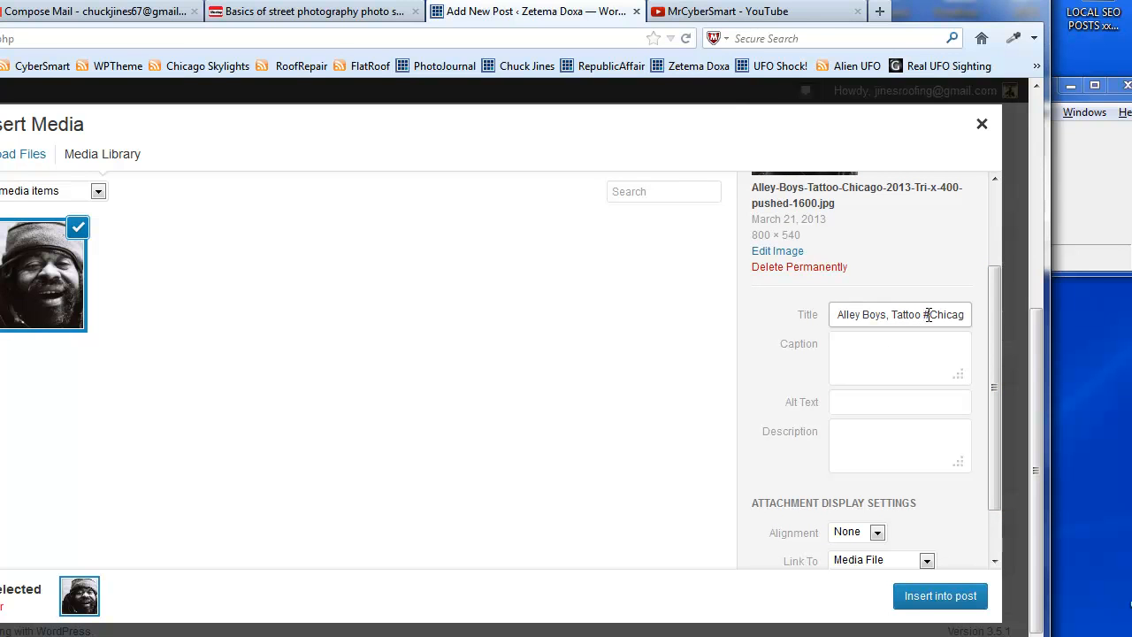
pyautogui.press('BackSpace')
pyautogui.click(880, 351)
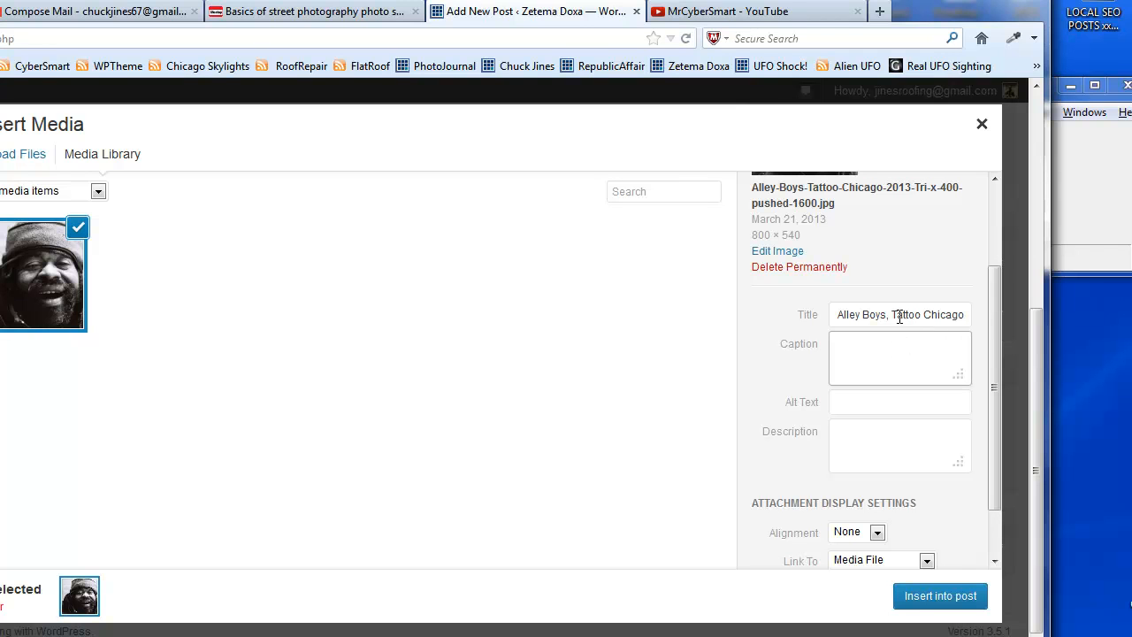
# Cut the image's existing title text and replace it with the pasted title "Chicago street photography".
pyautogui.moveTo(836, 314); pyautogui.dragTo(975, 314)
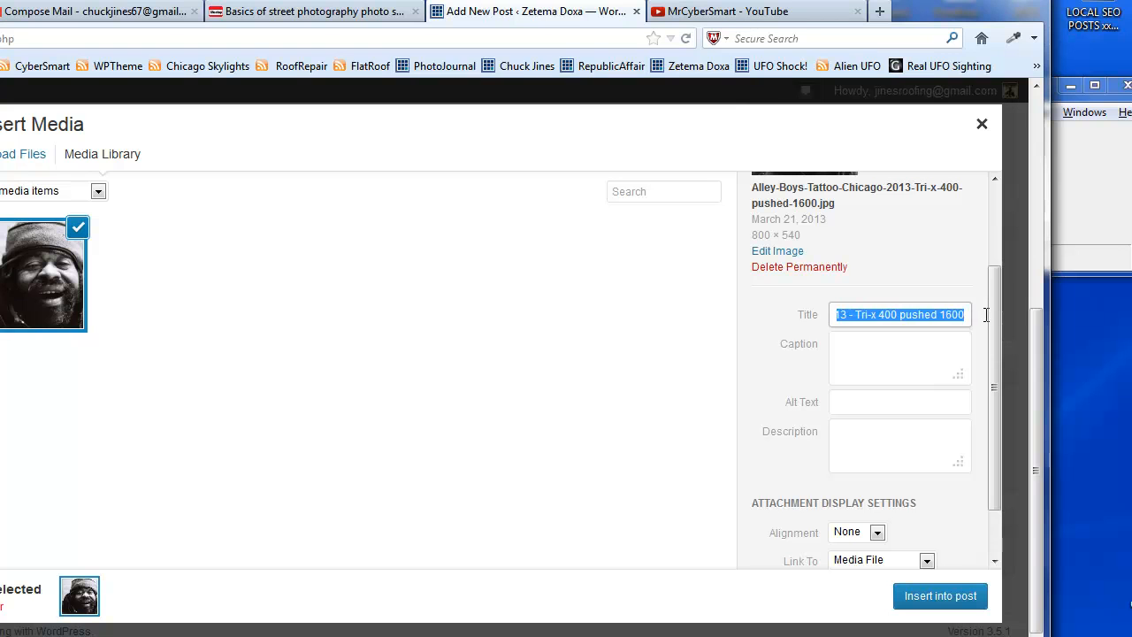
pyautogui.rightClick(937, 313)
pyautogui.click(976, 353)
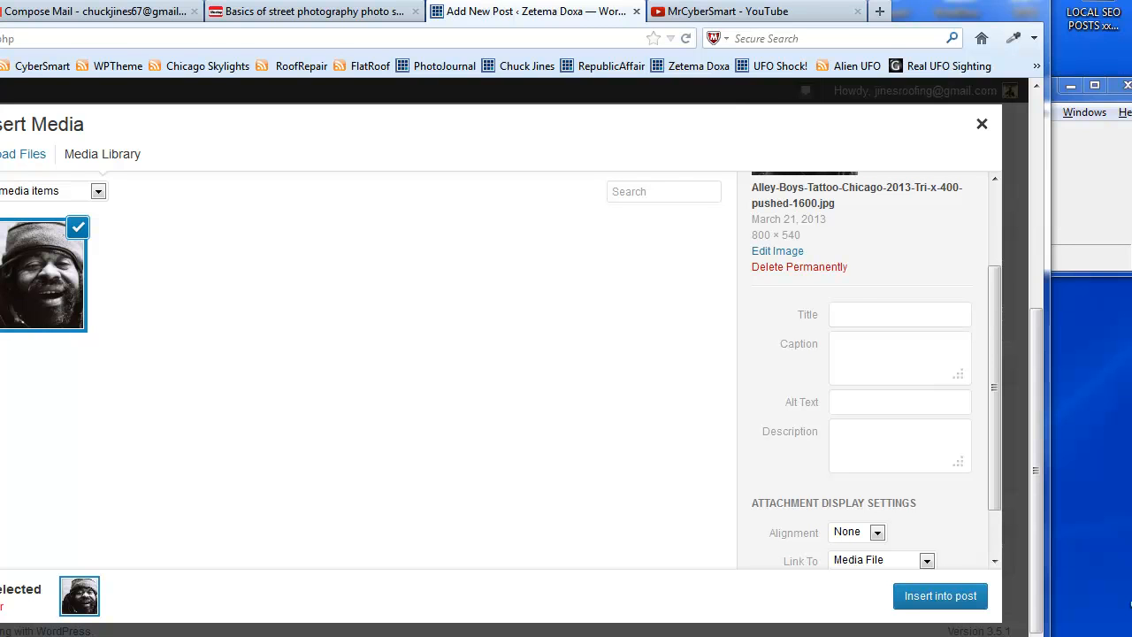
pyautogui.click(862, 314)
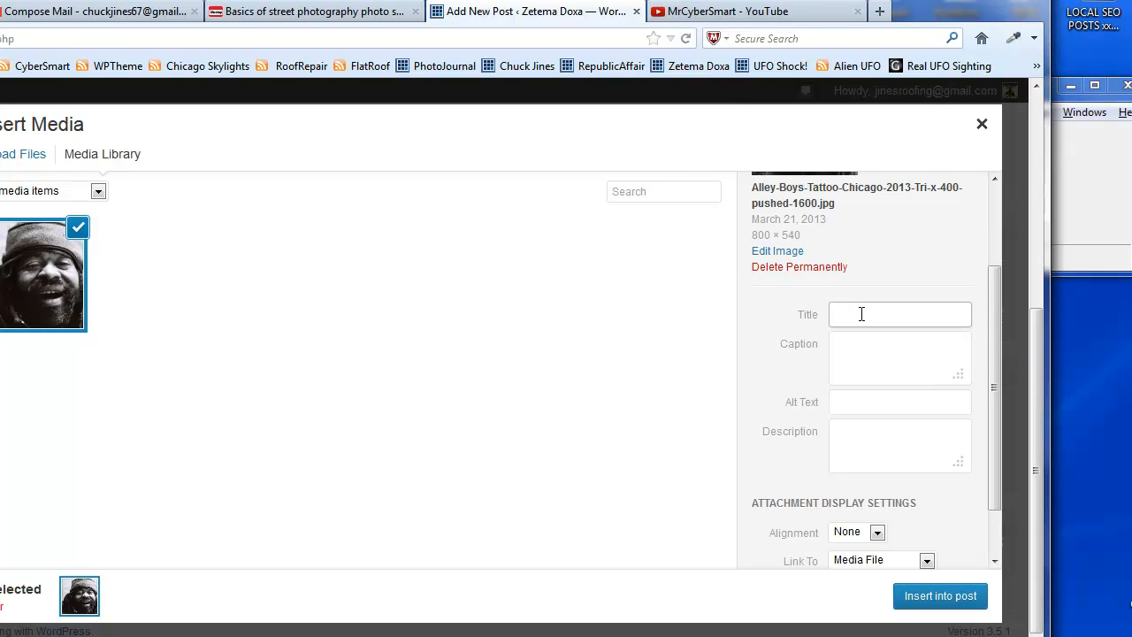
pyautogui.rightClick(861, 314)
pyautogui.click(907, 392)
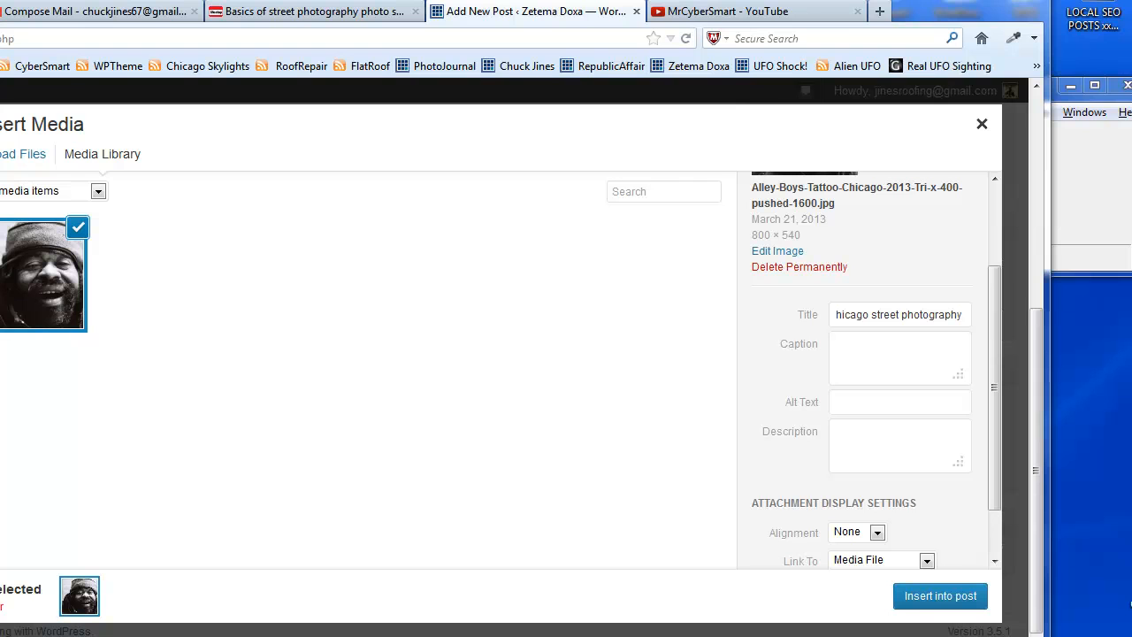
# Paste "Alley Boys, Tattoo Chicago 2013" as the uploaded image's alt text.
pyautogui.click(881, 402)
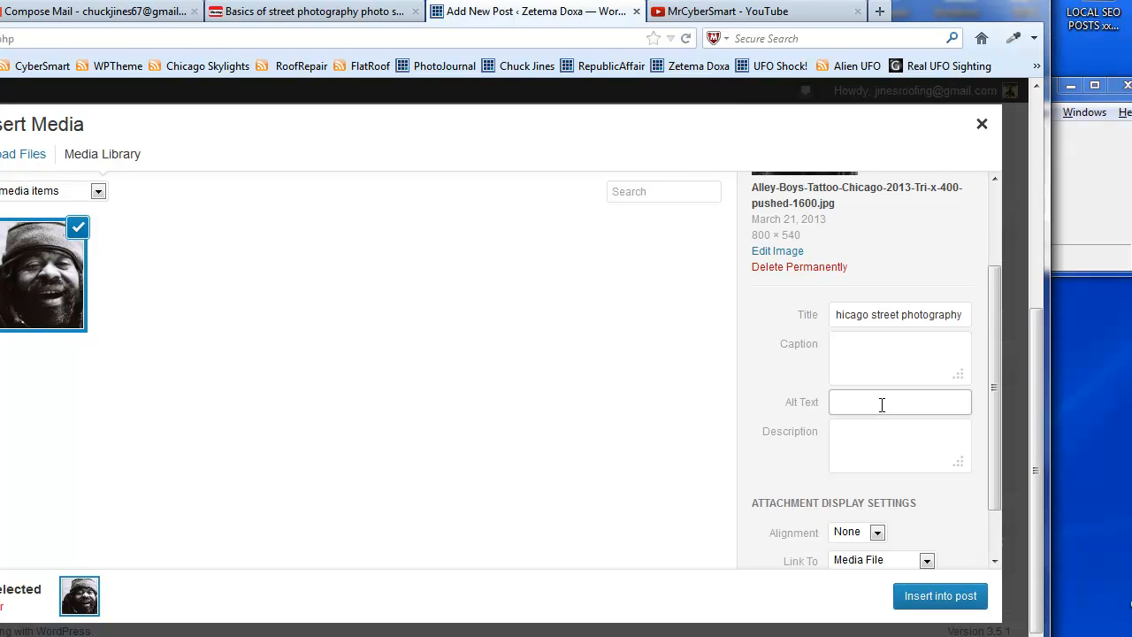
pyautogui.rightClick(881, 404)
pyautogui.click(925, 481)
# Copy the image's entire title and paste it at the start of its alt text.
pyautogui.click(841, 316)
pyautogui.rightClick(841, 317)
pyautogui.click(908, 439)
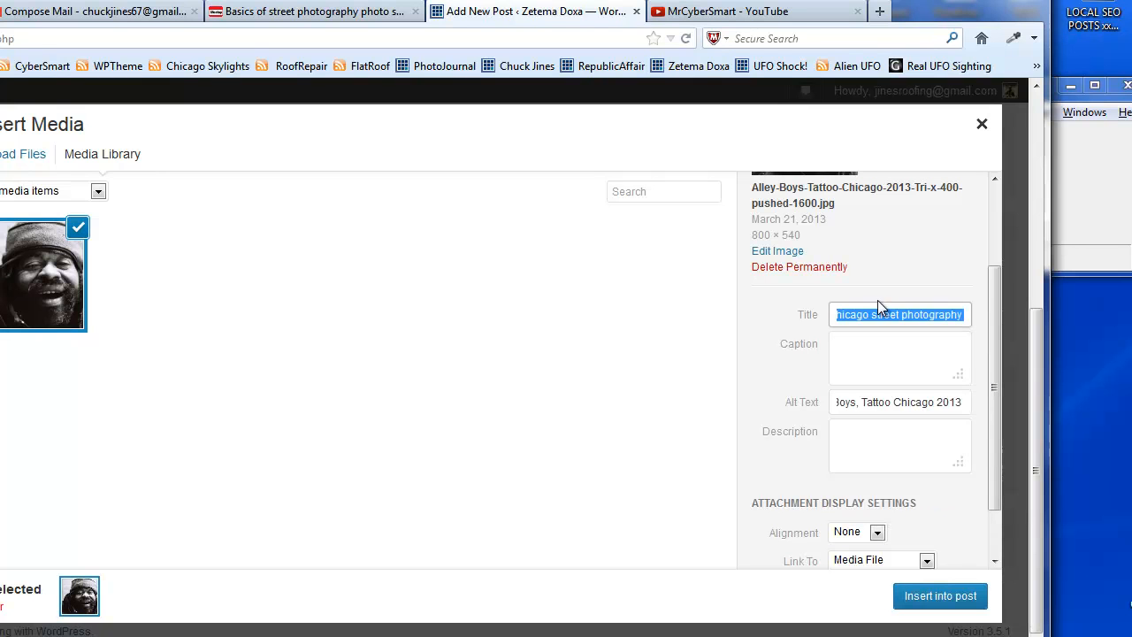
pyautogui.rightClick(877, 309)
pyautogui.click(914, 369)
pyautogui.click(859, 400)
pyautogui.press('Home')
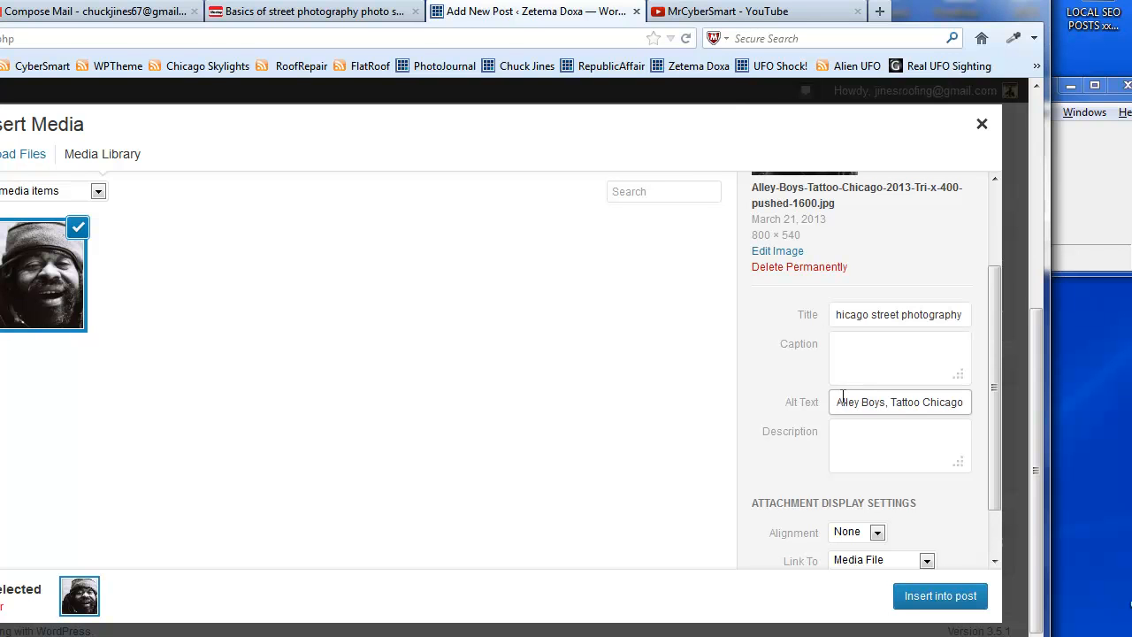
pyautogui.rightClick(837, 400)
pyautogui.click(897, 475)
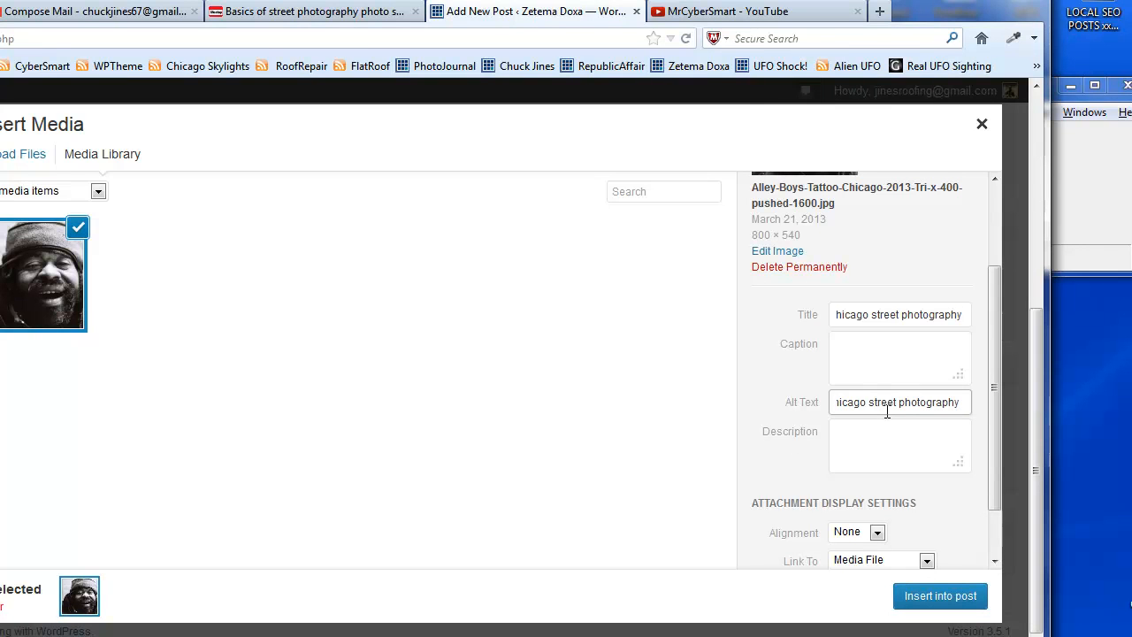
# Paste the copied title into the image's description and add "B&W street photos of people in Chicago: Tri-x 400 pushed 1600".
pyautogui.click(882, 442)
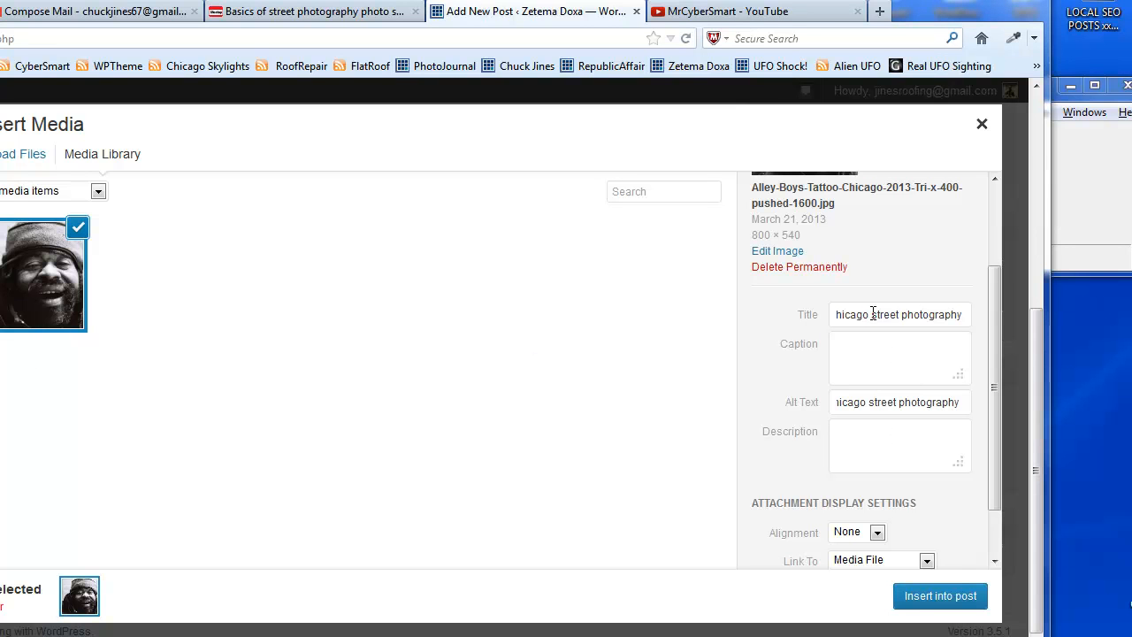
pyautogui.click(878, 444)
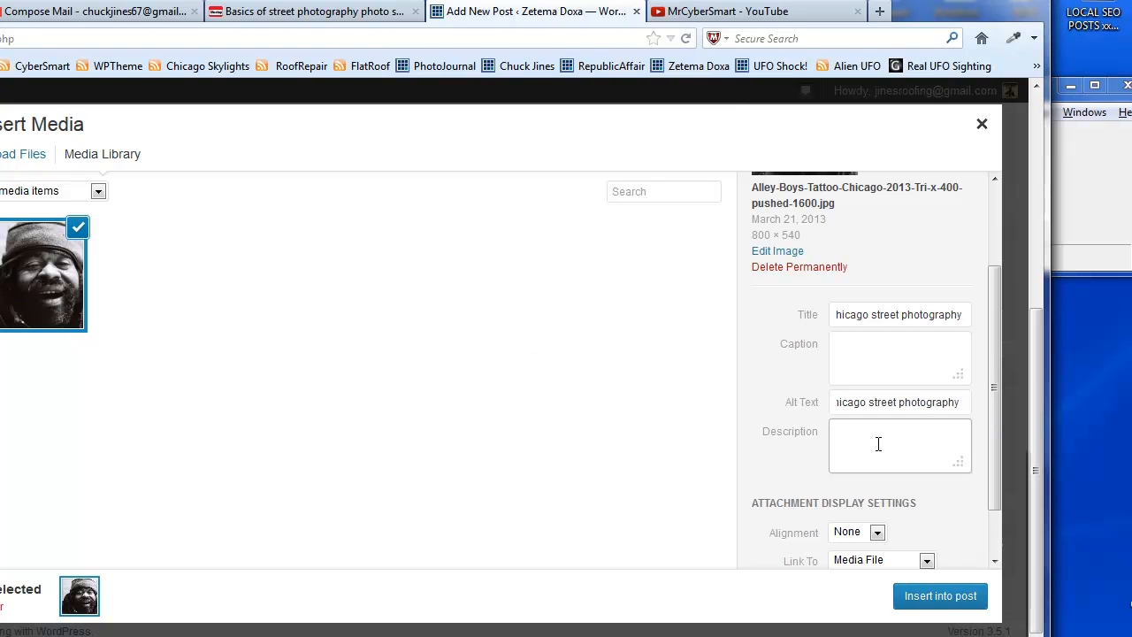
pyautogui.rightClick(878, 444)
pyautogui.click(940, 519)
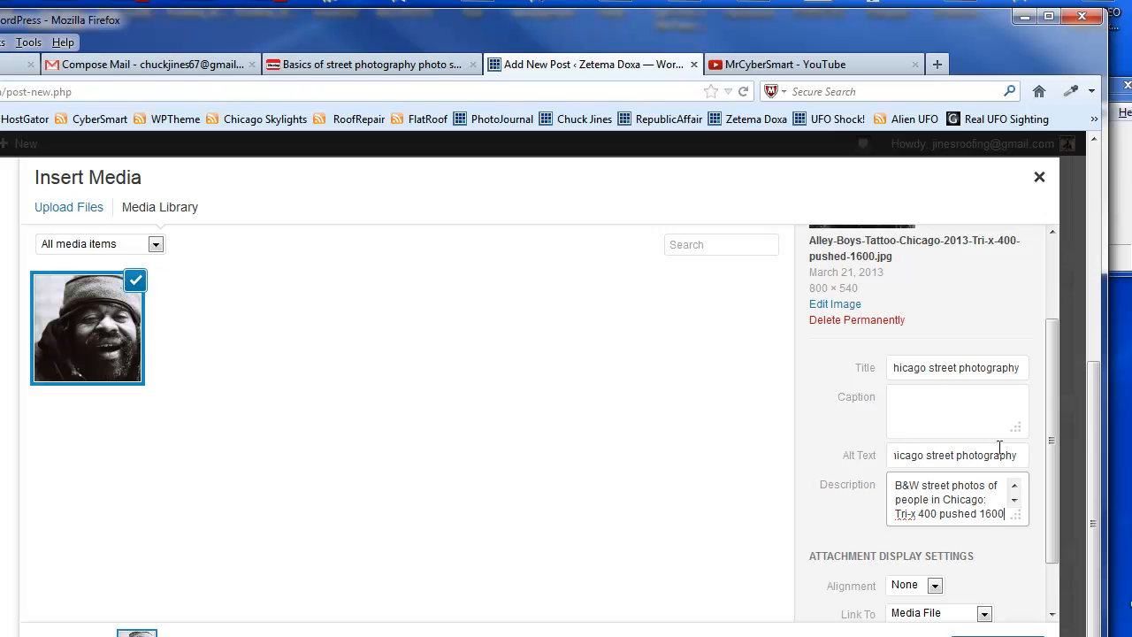
# Insert the selected image into the post using the existing attachment display settings.
pyautogui.moveTo(1053, 361); pyautogui.dragTo(1059, 407)
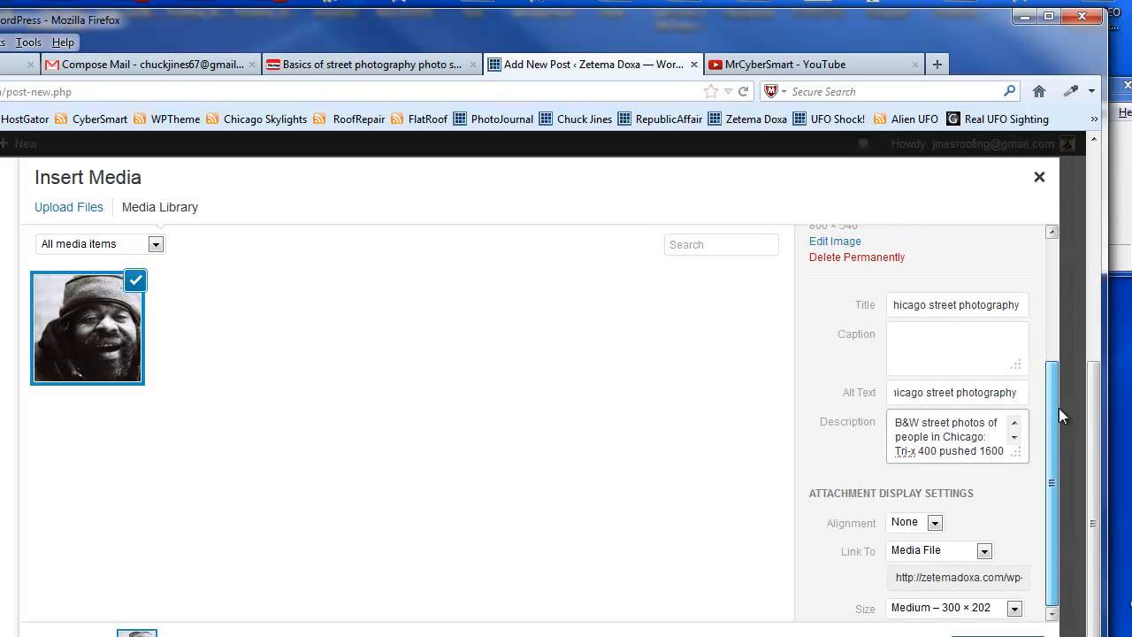
pyautogui.click(998, 635)
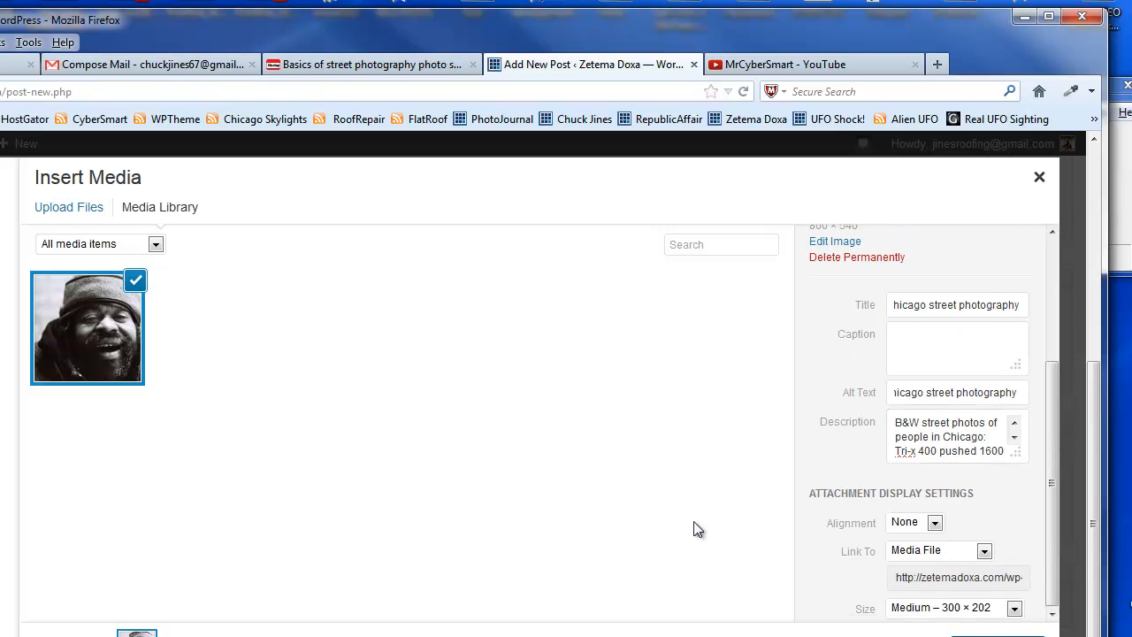